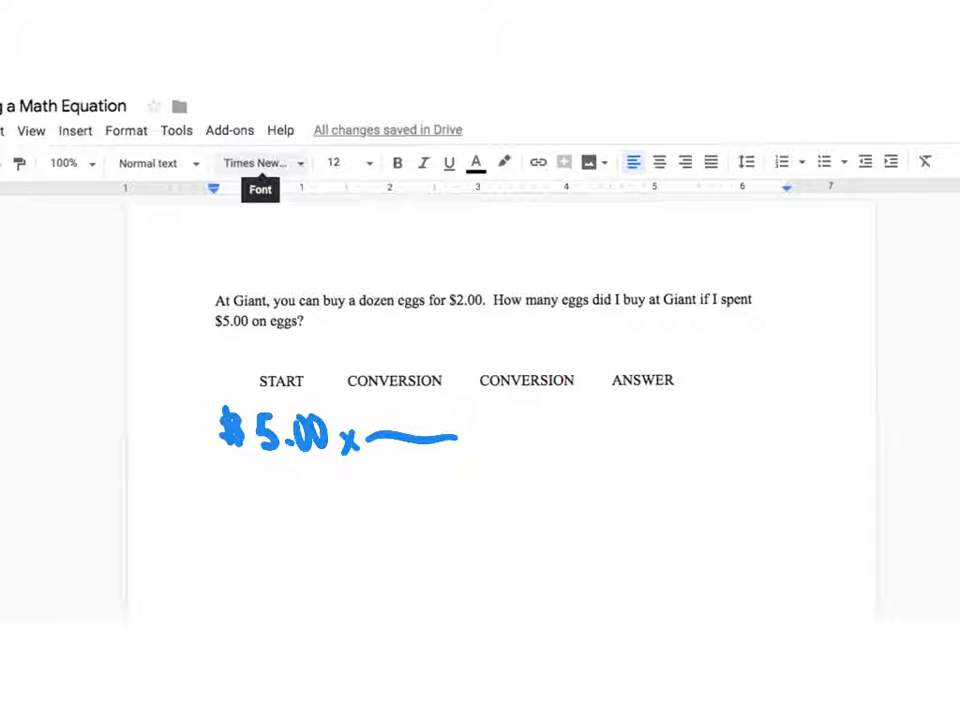
Step: Handwrite the first conversion fraction, 1 doz. over $2.00, around the fraction line following $5.00 x
mouse_move(363, 396)
mouse_down()
mouse_move(364, 427)
mouse_move(433, 424)
mouse_up()
click(442, 419)
mouse_move(386, 454)
mouse_down()
mouse_move(376, 476)
mouse_move(404, 458)
mouse_move(412, 484)
mouse_up()
click(420, 482)
mouse_move(432, 458)
mouse_down()
mouse_move(432, 484)
mouse_move(440, 460)
mouse_up()
drag(452, 458, 456, 484)
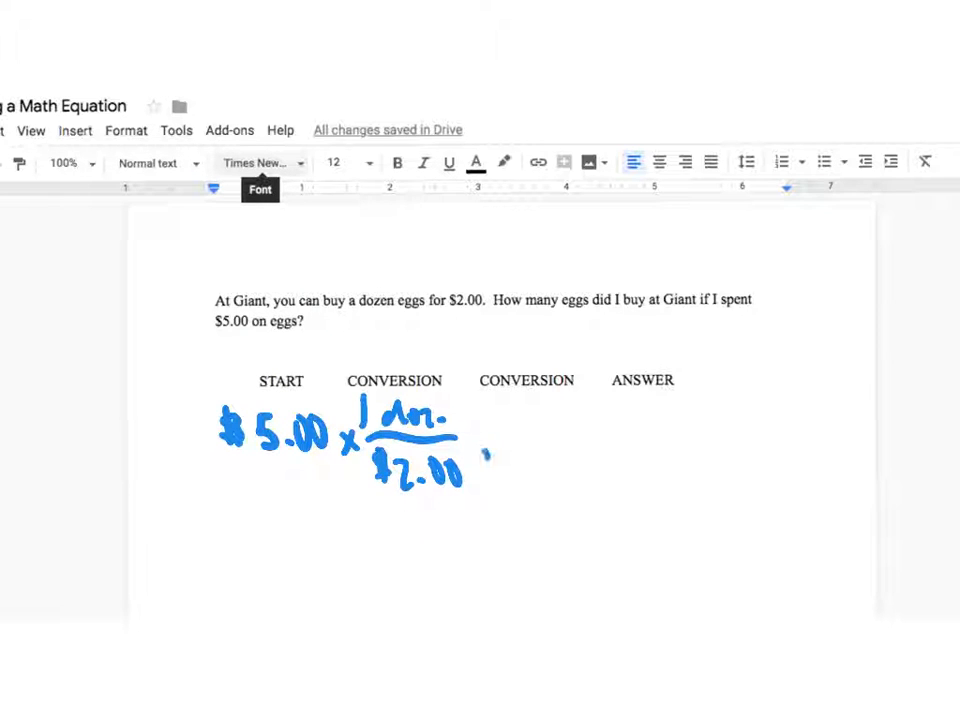
Step: Handwrite the second conversion as x 12 eggs over 1 doz, followed by an equals sign
drag(478, 444, 487, 456)
mouse_move(587, 439)
mouse_down()
mouse_move(500, 439)
mouse_move(490, 427)
mouse_move(545, 428)
mouse_move(558, 440)
mouse_move(584, 431)
mouse_up()
mouse_move(515, 459)
mouse_down()
mouse_move(514, 487)
mouse_move(548, 484)
mouse_up()
drag(556, 467, 557, 468)
drag(566, 465, 580, 483)
drag(605, 437, 627, 437)
drag(605, 454, 618, 453)
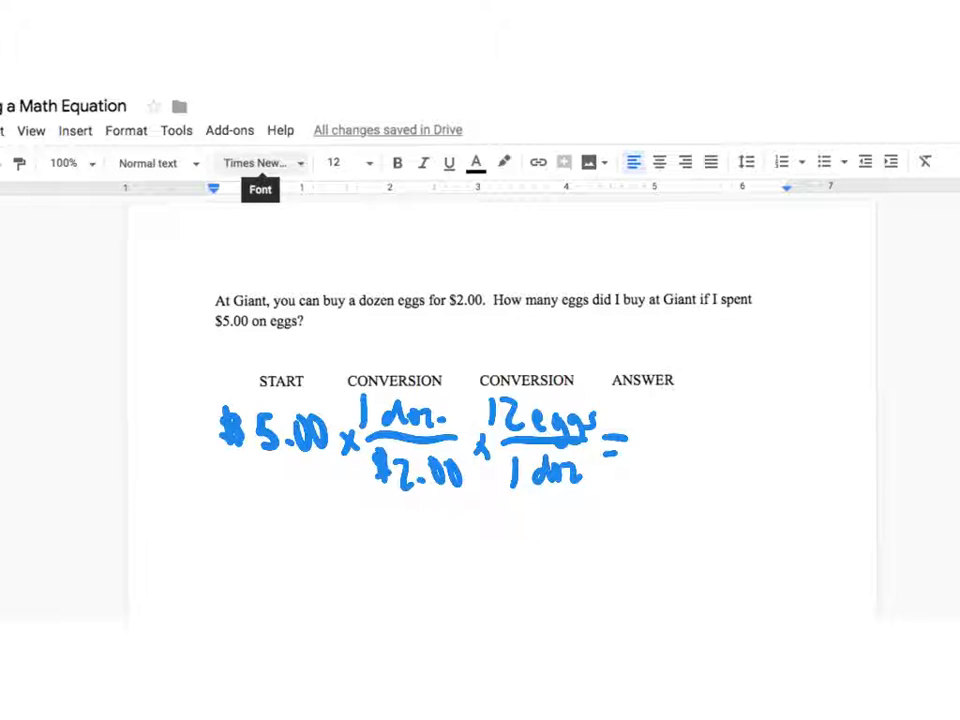
Step: Handwrite the answer, 30 eggs, after the equals sign beneath the ANSWER heading
mouse_move(658, 407)
mouse_down()
mouse_move(672, 412)
mouse_move(658, 443)
mouse_up()
mouse_move(697, 408)
mouse_down()
mouse_move(741, 438)
mouse_move(734, 459)
mouse_up()
drag(767, 427, 752, 463)
drag(786, 423, 775, 449)
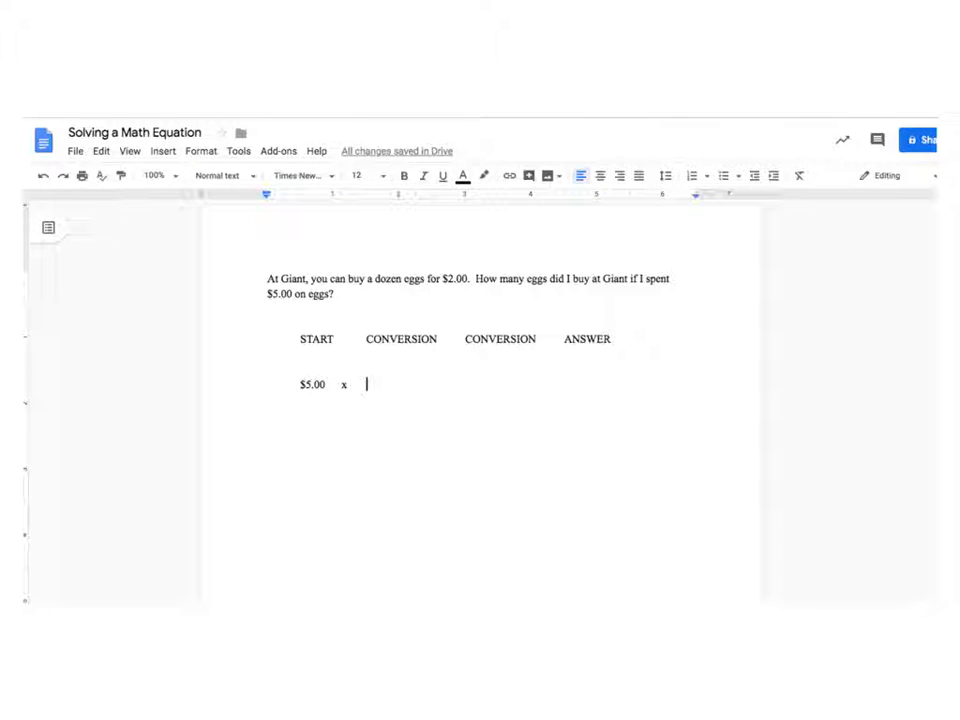
drag(290, 381, 293, 391)
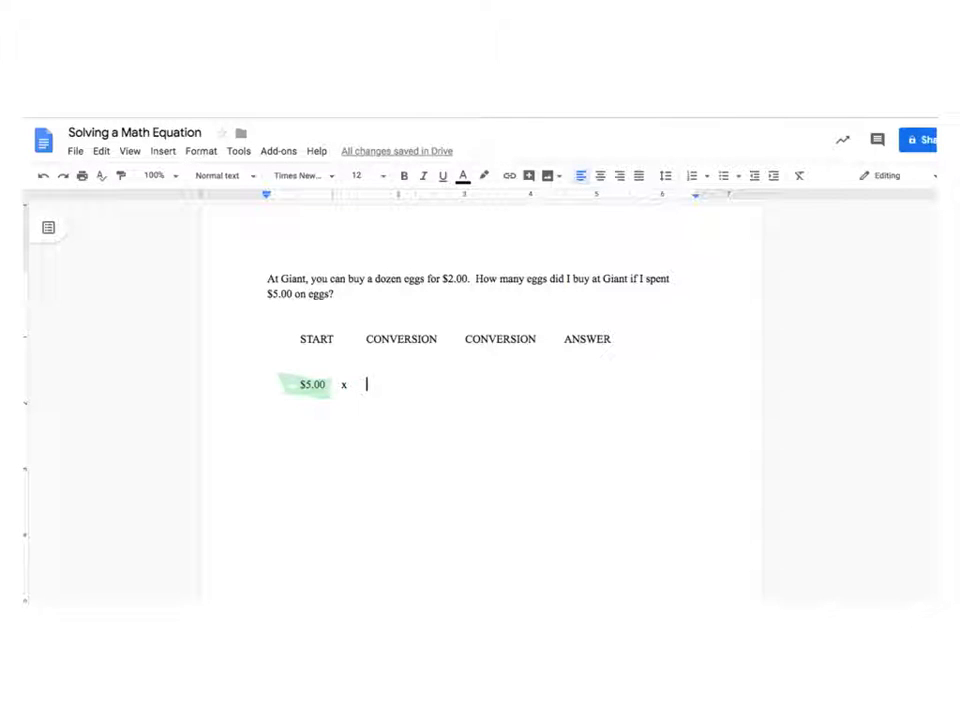
mouse_move(354, 386)
mouse_down()
mouse_move(342, 394)
mouse_move(331, 378)
mouse_up()
mouse_move(379, 414)
mouse_down()
mouse_move(398, 368)
mouse_move(368, 352)
mouse_up()
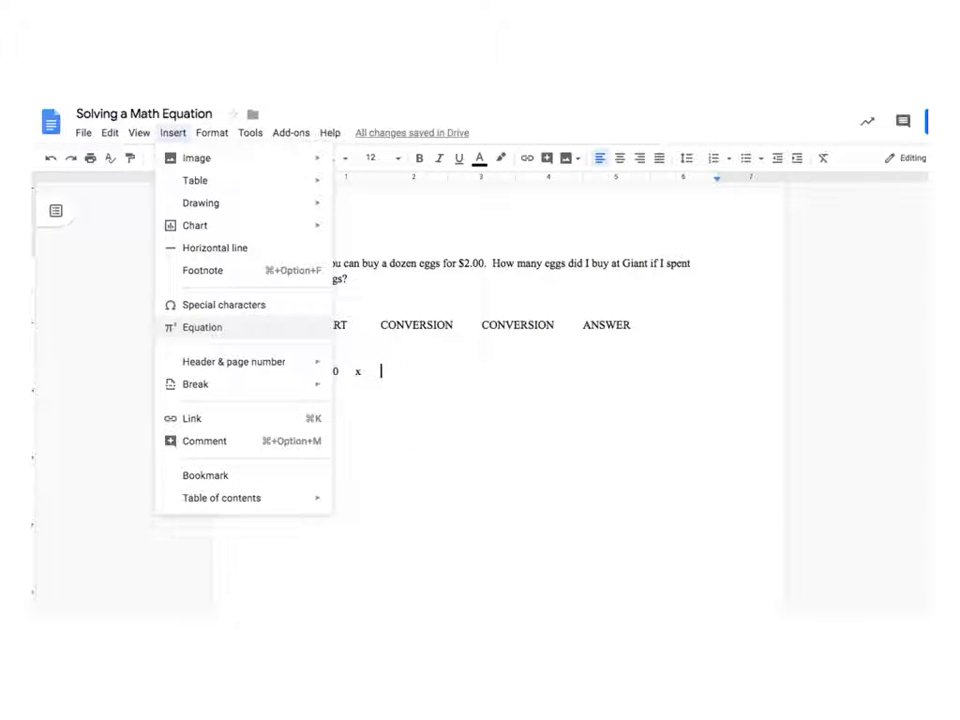
mouse_move(190, 148)
mouse_down()
mouse_move(139, 128)
mouse_move(206, 150)
mouse_up()
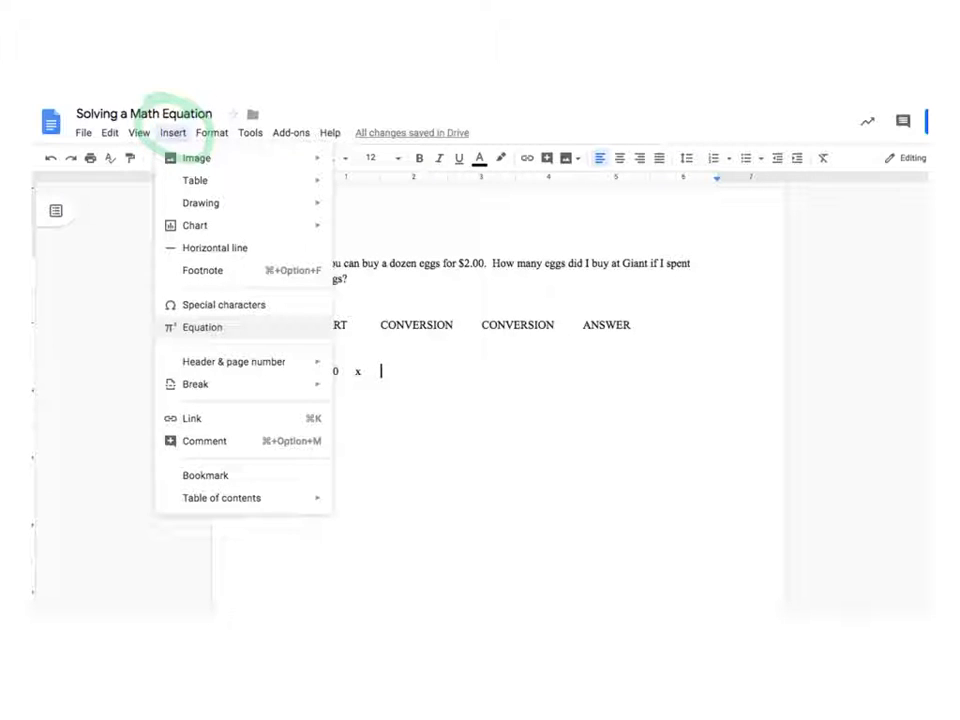
mouse_move(350, 311)
mouse_down()
mouse_move(225, 316)
mouse_move(135, 334)
mouse_move(350, 338)
mouse_move(270, 303)
mouse_up()
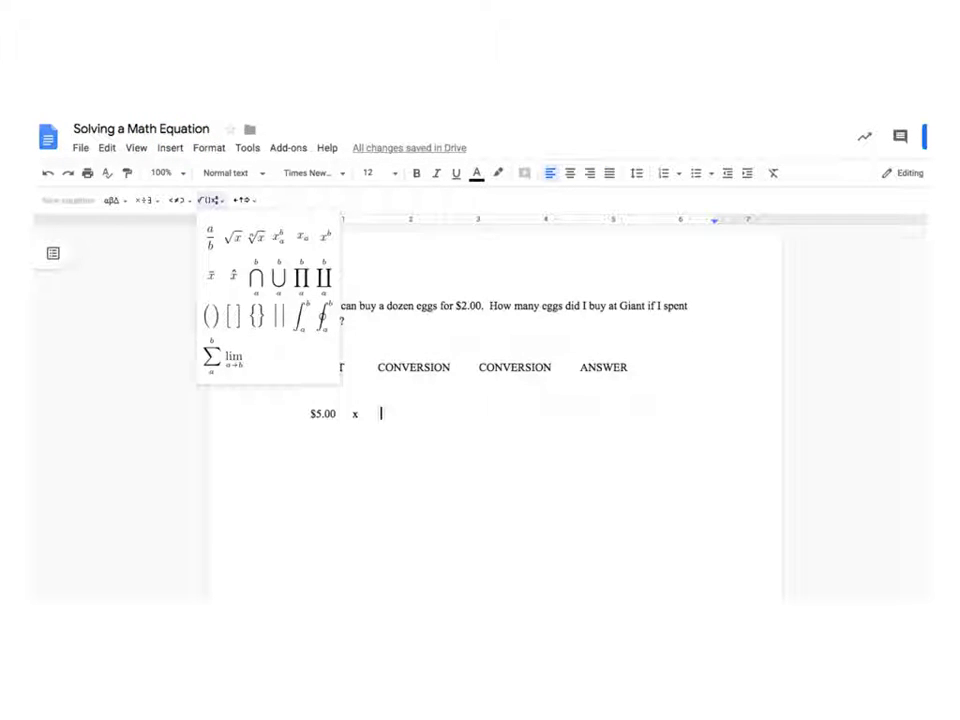
mouse_move(295, 191)
mouse_down()
mouse_move(40, 194)
mouse_move(290, 200)
mouse_up()
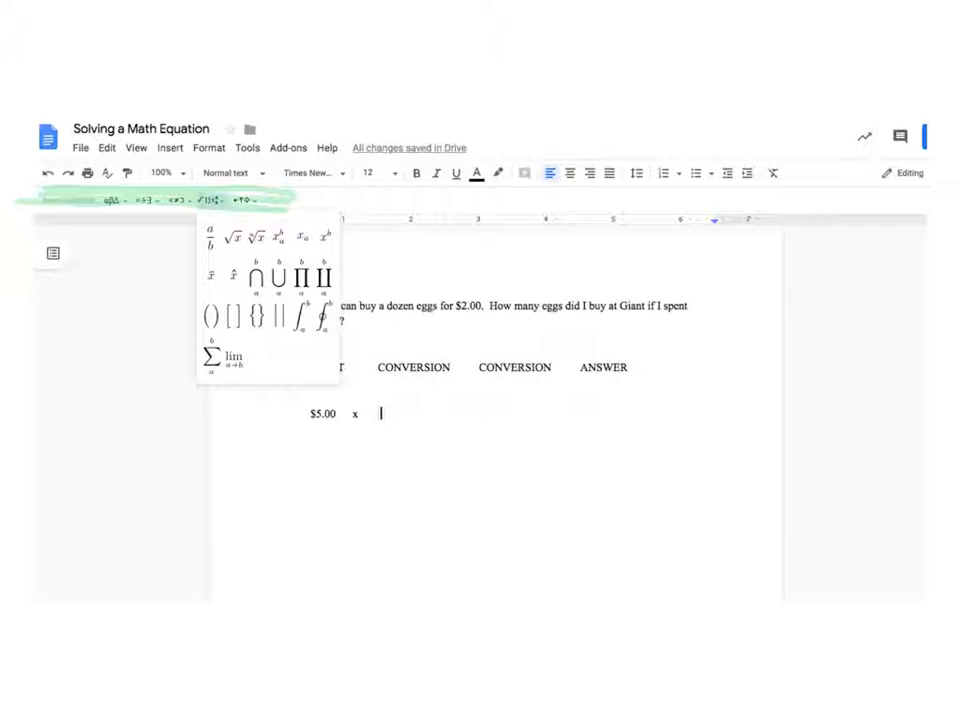
mouse_move(213, 152)
mouse_down()
mouse_move(233, 172)
mouse_move(224, 158)
mouse_up()
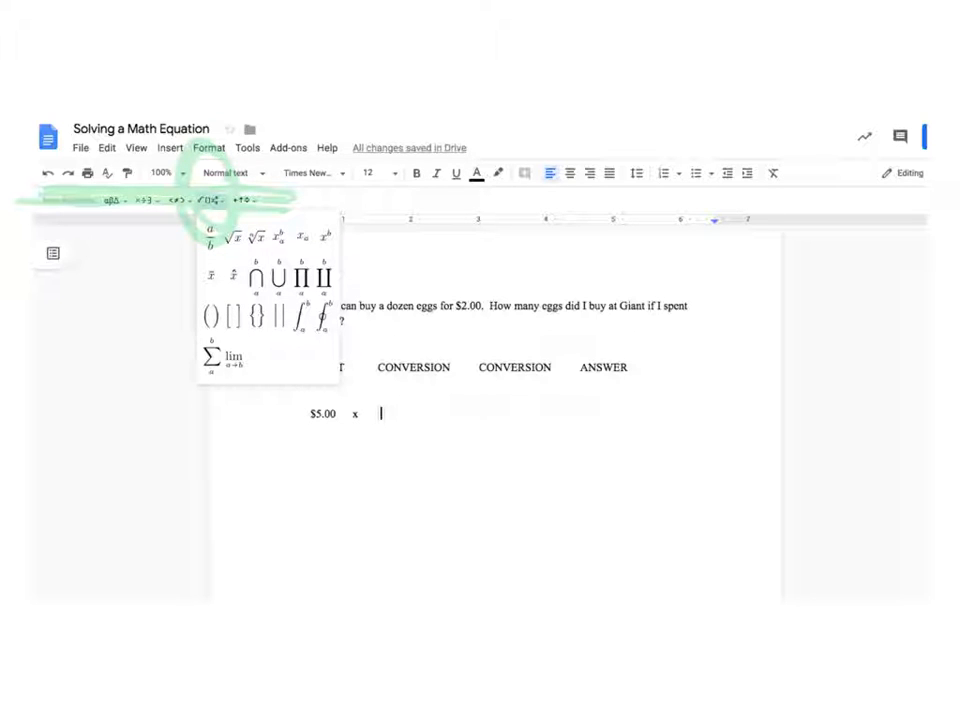
drag(212, 219, 220, 268)
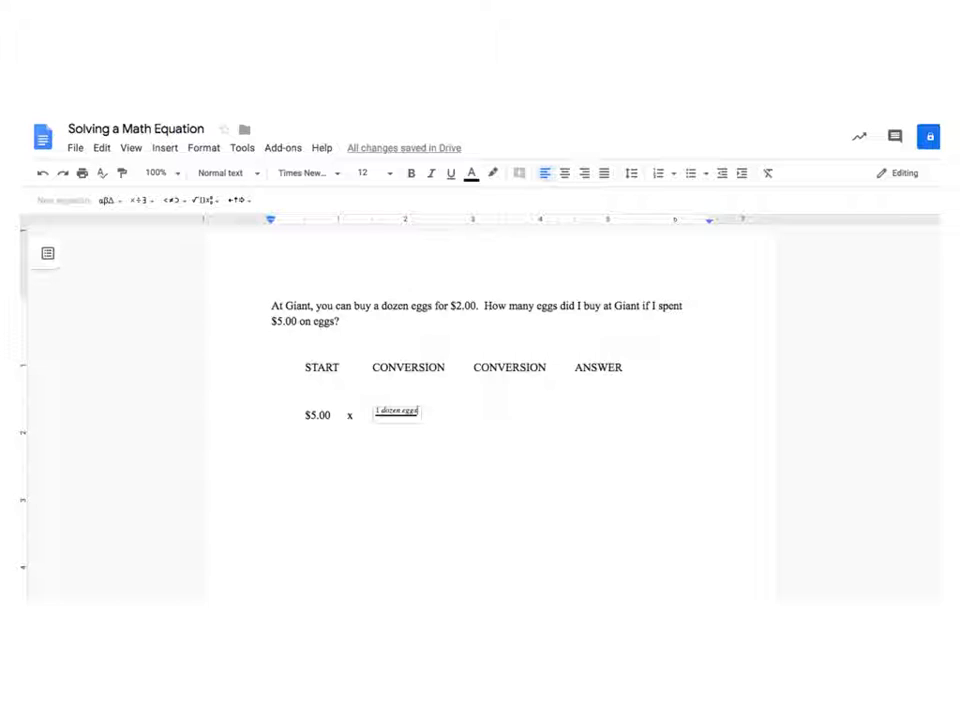
drag(375, 411, 426, 414)
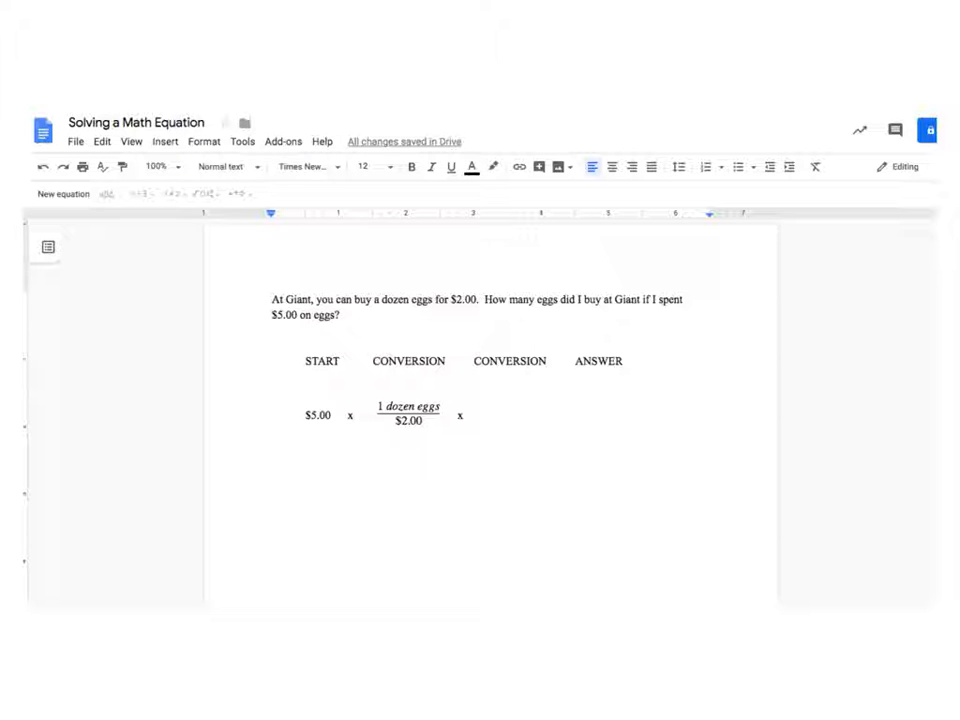
click(459, 416)
mouse_move(546, 384)
mouse_down()
mouse_move(500, 447)
mouse_move(495, 405)
mouse_up()
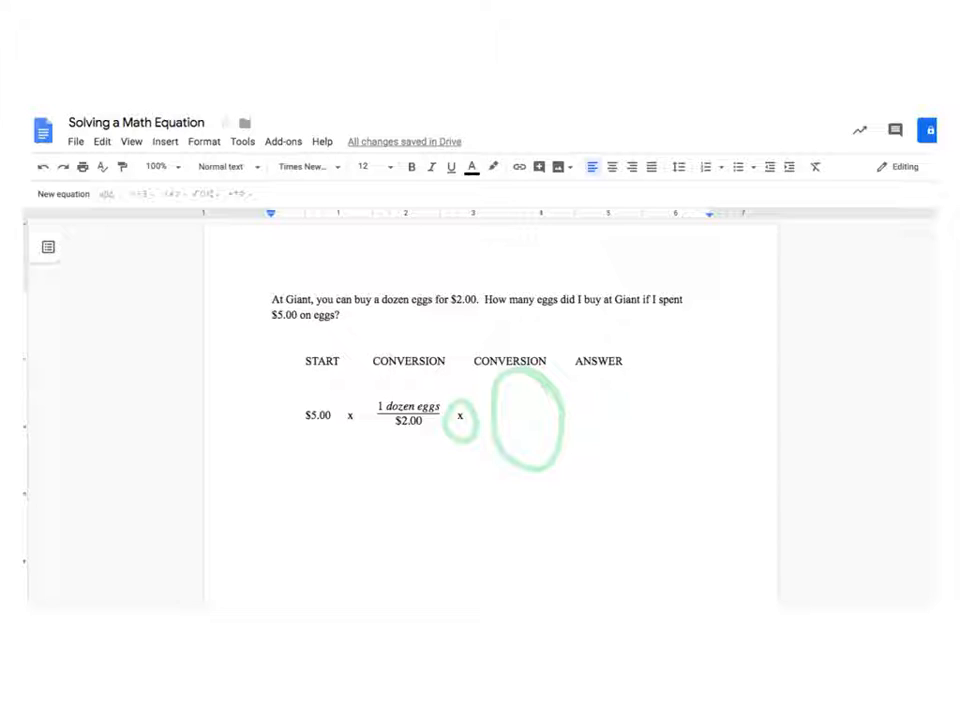
drag(100, 193, 270, 193)
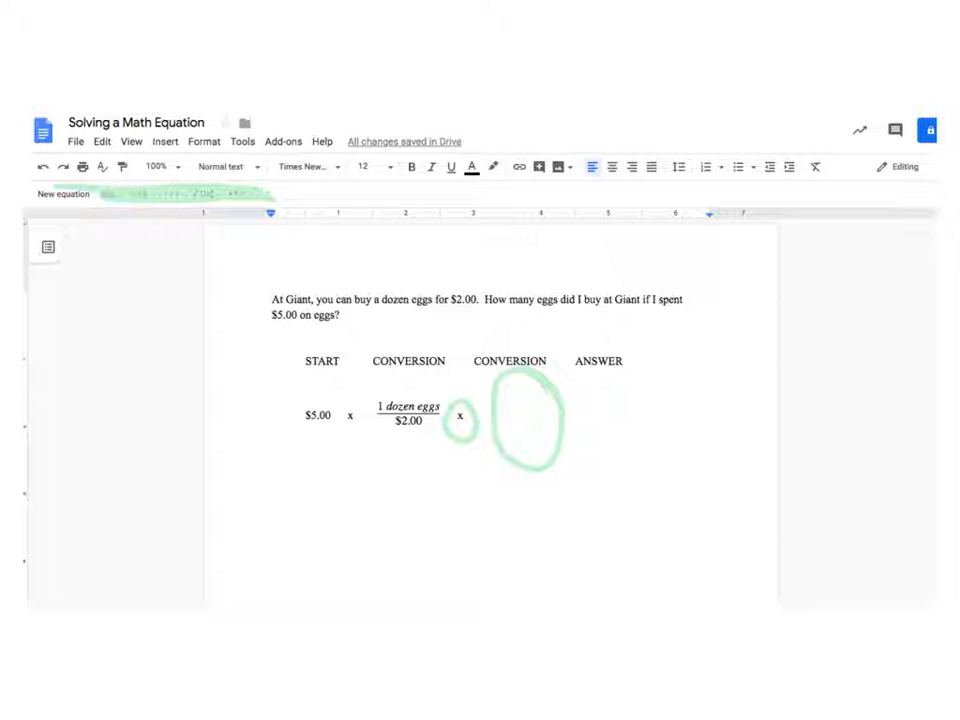
mouse_move(96, 178)
mouse_down()
mouse_move(18, 208)
mouse_move(112, 232)
mouse_move(62, 162)
mouse_up()
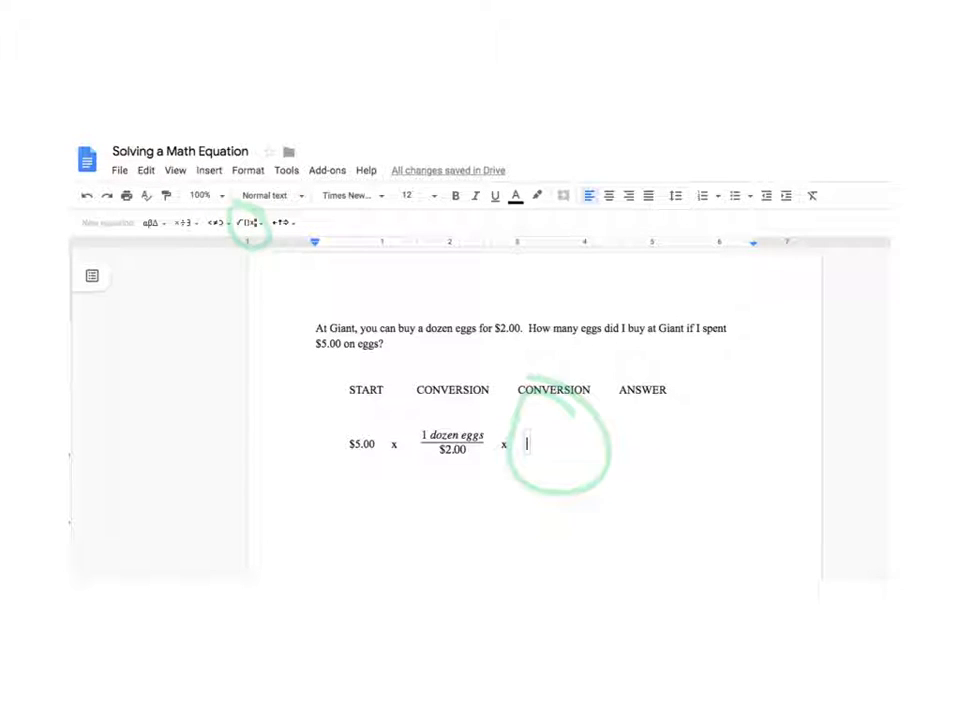
click(248, 222)
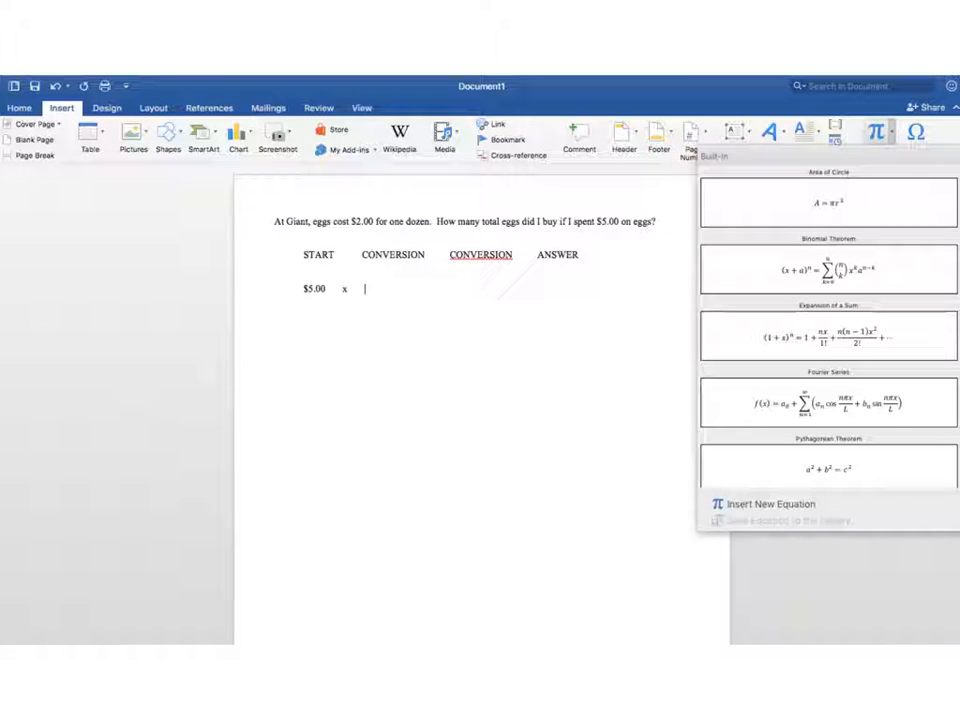
drag(635, 226, 247, 205)
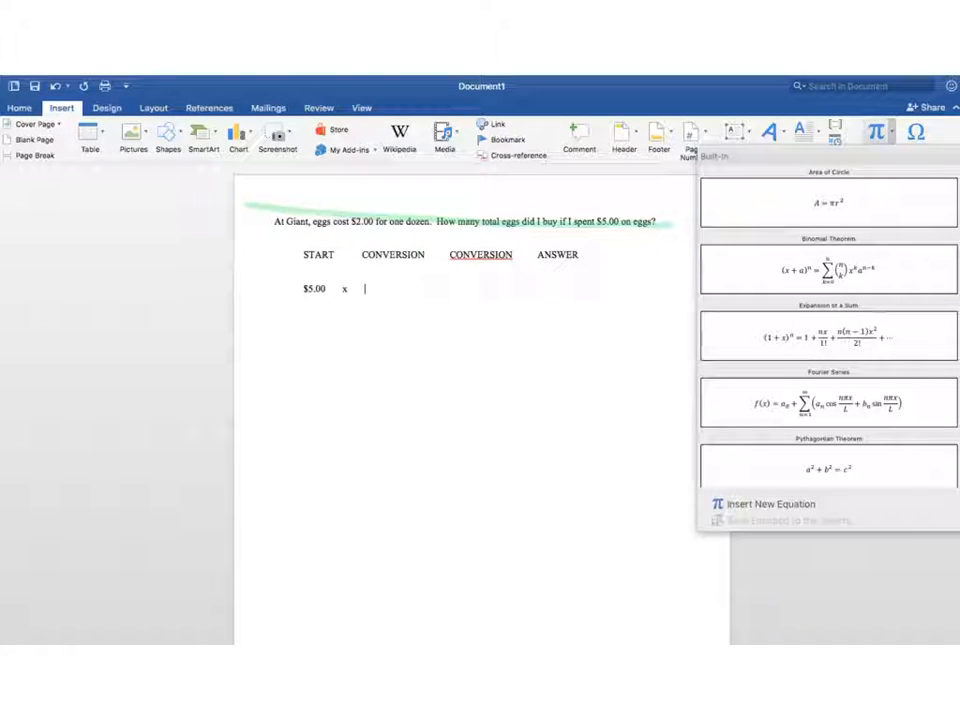
mouse_move(568, 235)
mouse_down()
mouse_move(290, 230)
mouse_move(560, 232)
mouse_up()
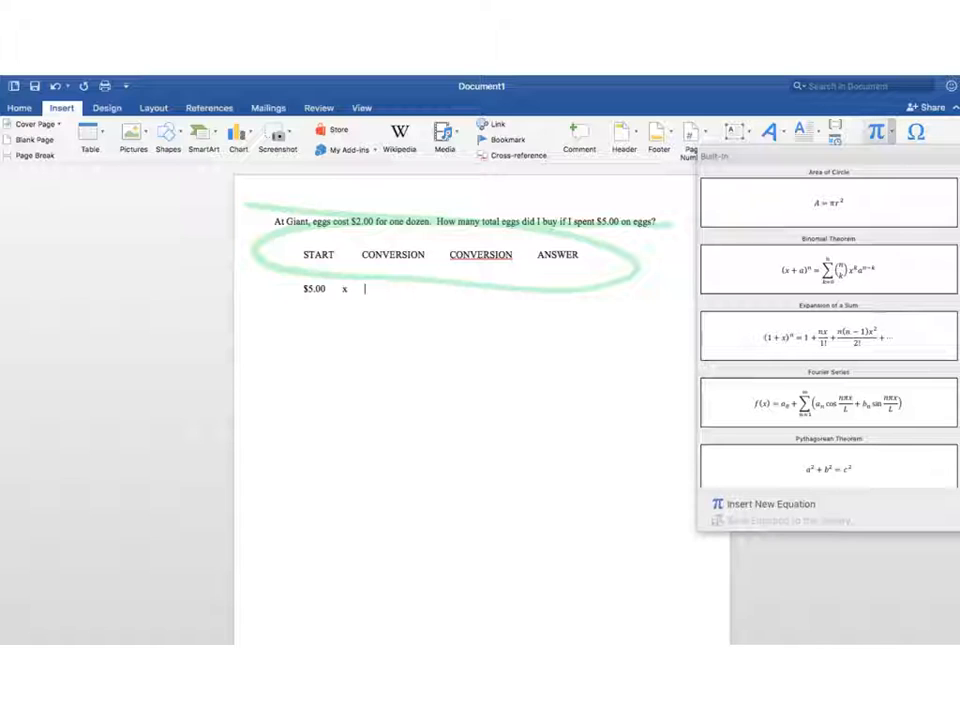
mouse_move(62, 77)
mouse_down()
mouse_move(25, 104)
mouse_move(38, 76)
mouse_move(98, 146)
mouse_move(116, 142)
mouse_up()
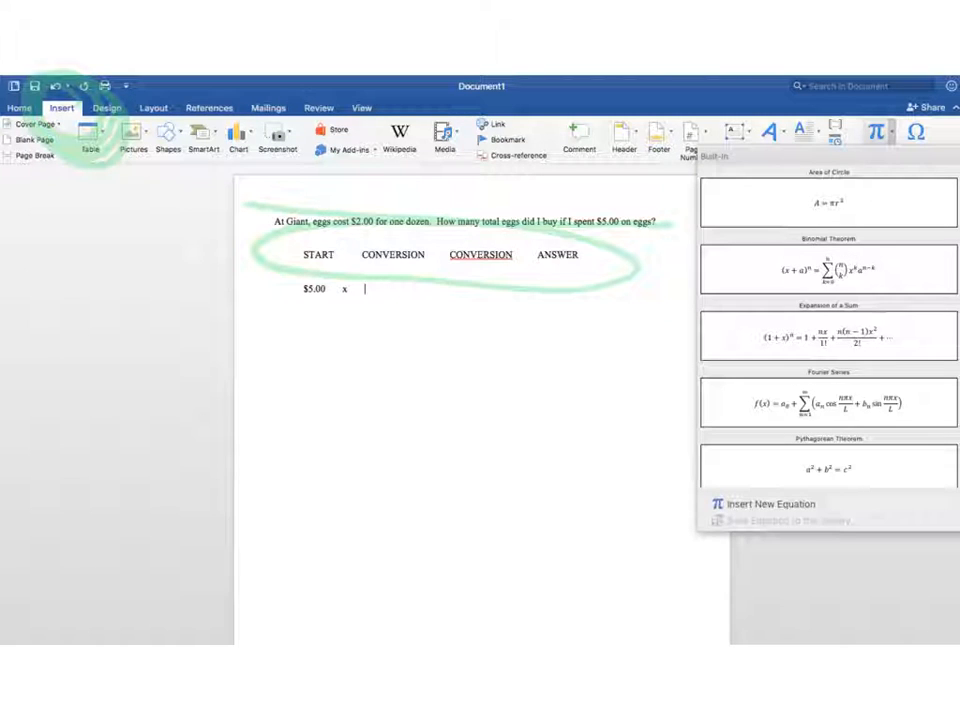
drag(884, 103, 892, 106)
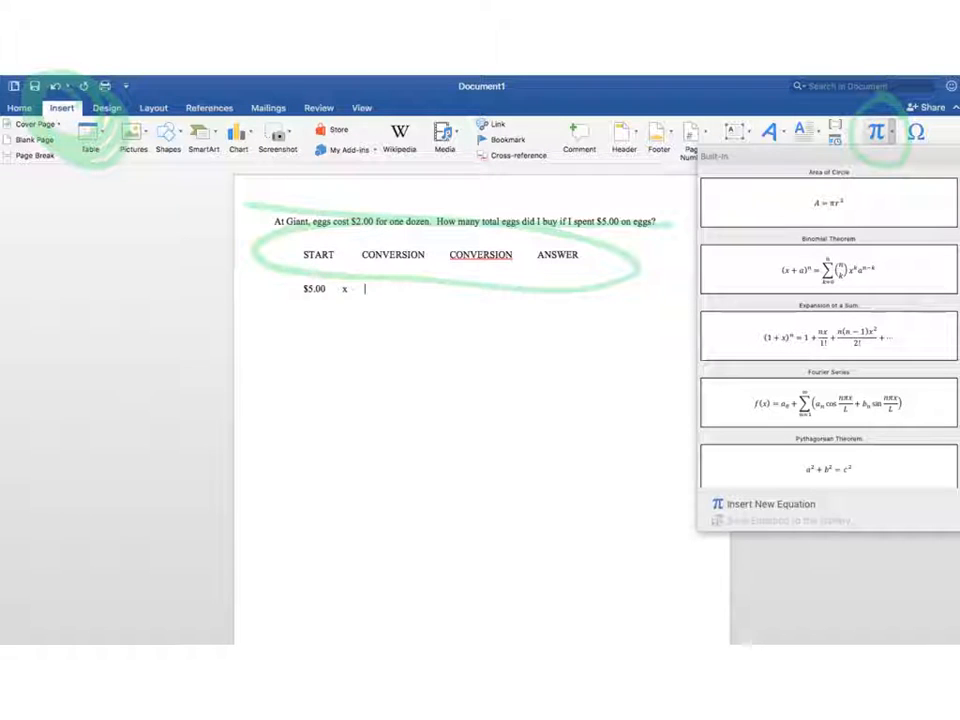
drag(784, 186, 796, 430)
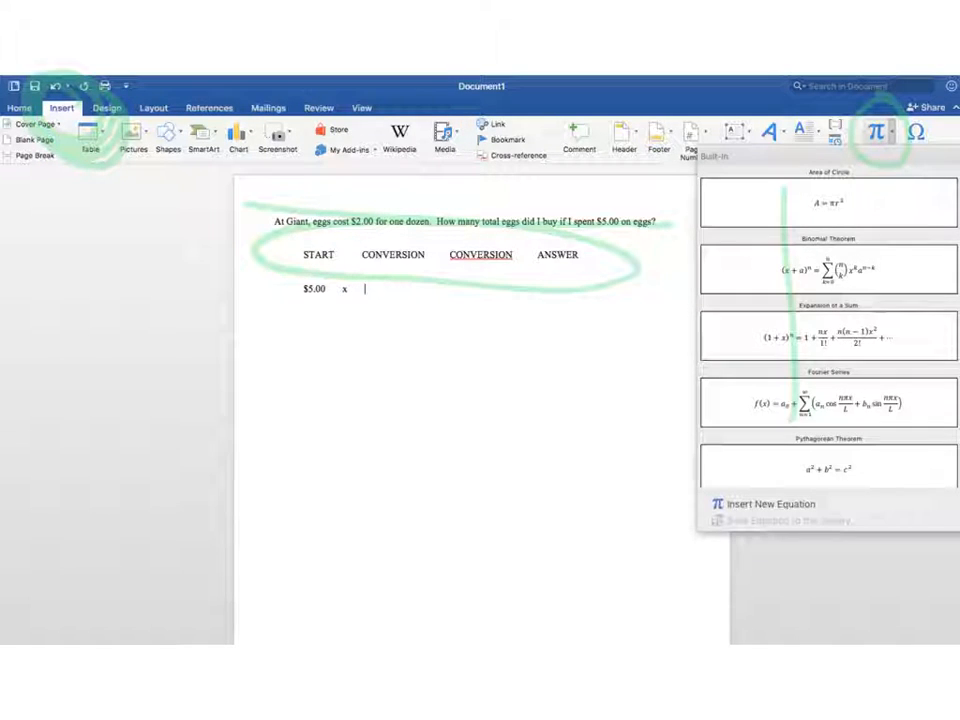
drag(757, 380, 824, 368)
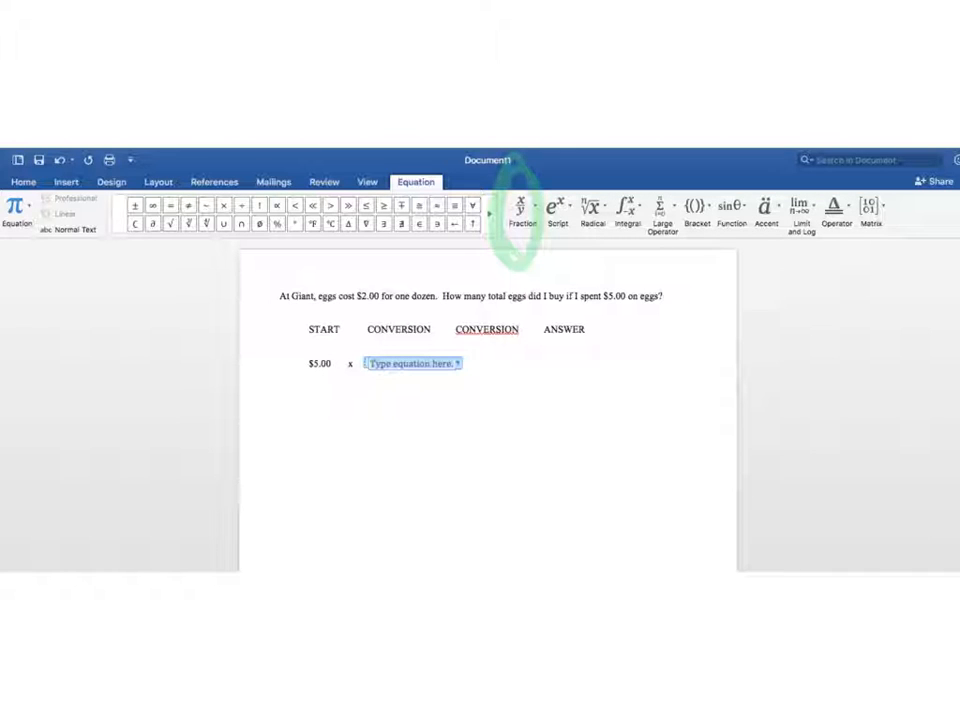
click(520, 210)
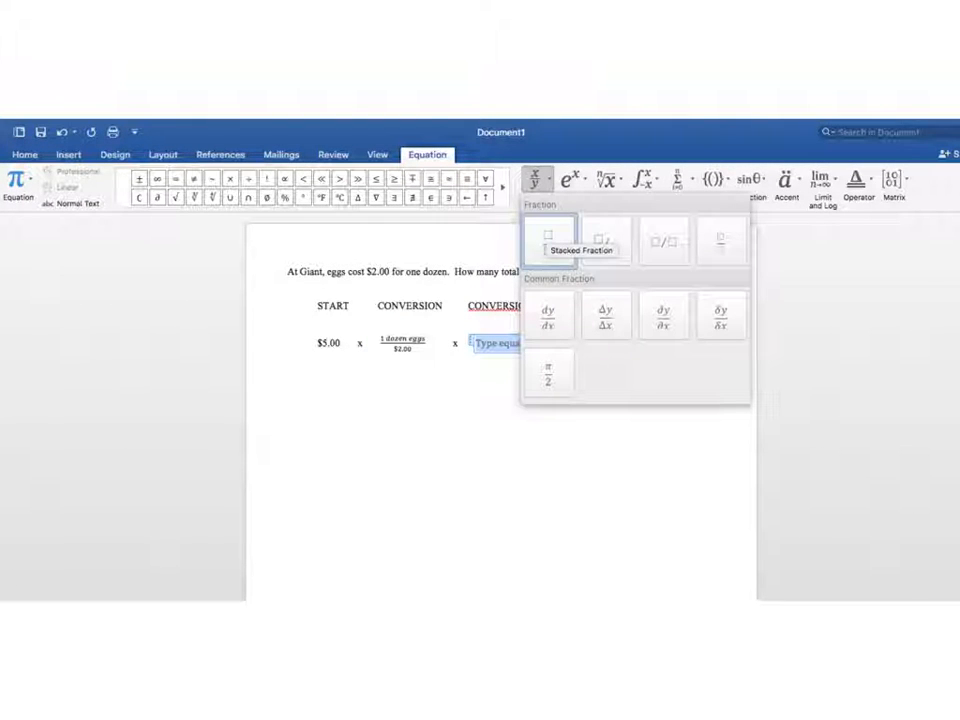
mouse_move(424, 322)
mouse_down()
mouse_move(430, 352)
mouse_move(408, 306)
mouse_up()
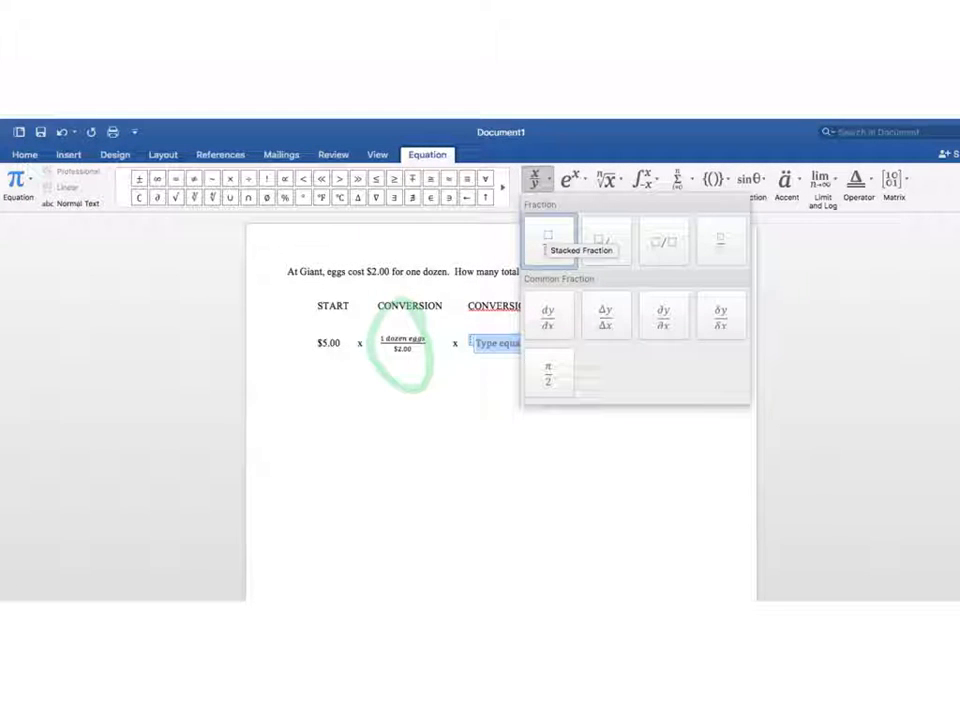
mouse_move(463, 332)
mouse_down()
mouse_move(462, 362)
mouse_move(460, 331)
mouse_up()
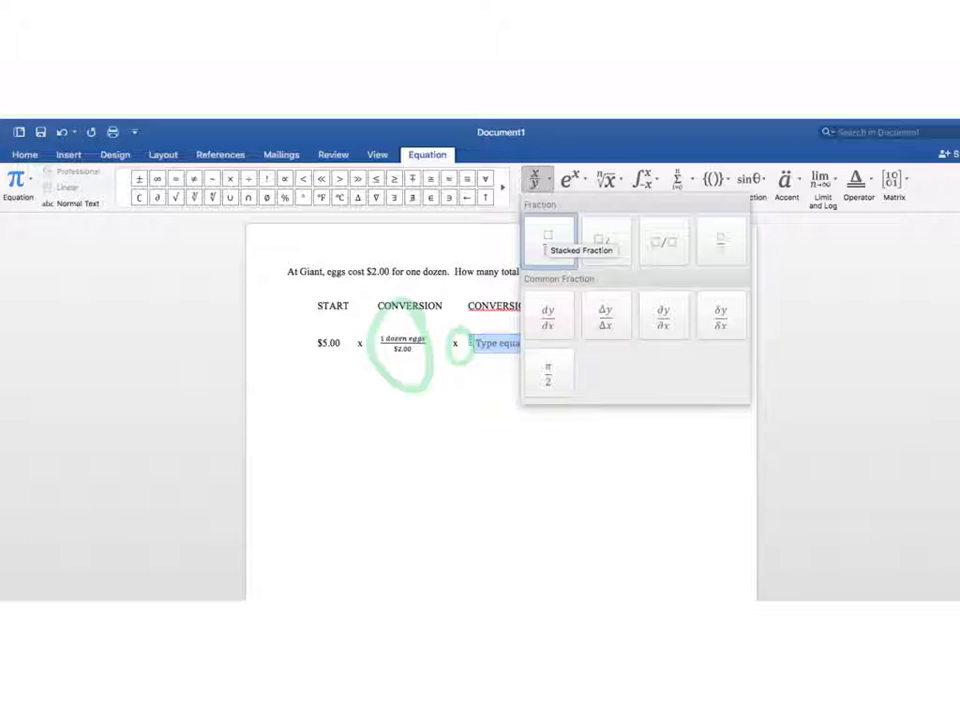
mouse_move(510, 289)
mouse_down()
mouse_move(446, 305)
mouse_move(512, 289)
mouse_up()
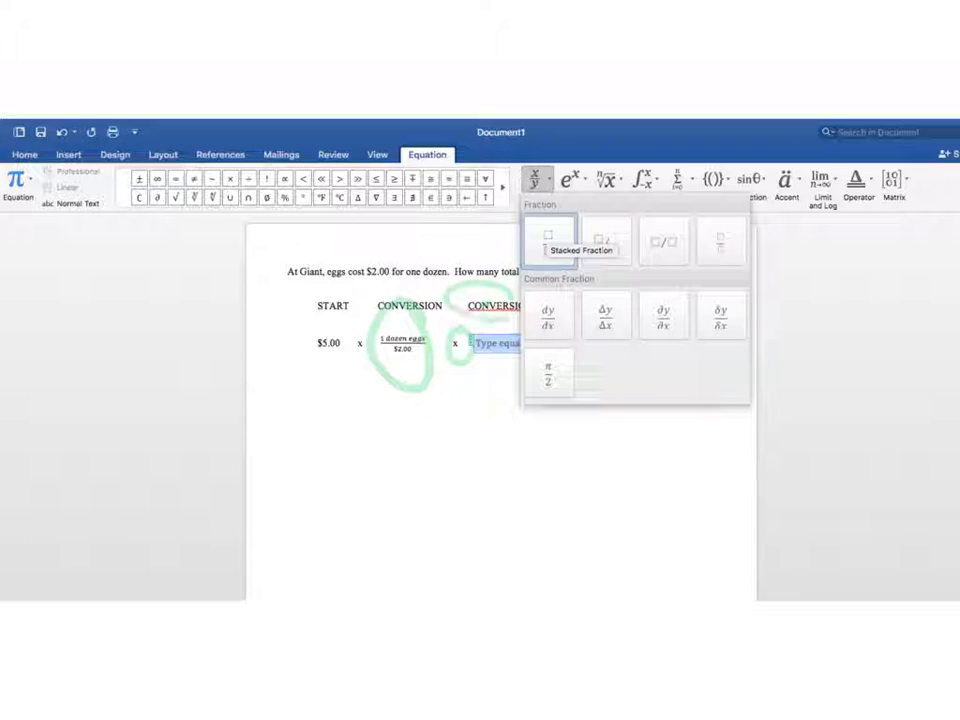
mouse_move(532, 136)
mouse_down()
mouse_move(560, 160)
mouse_move(562, 195)
mouse_move(515, 215)
mouse_move(522, 262)
mouse_up()
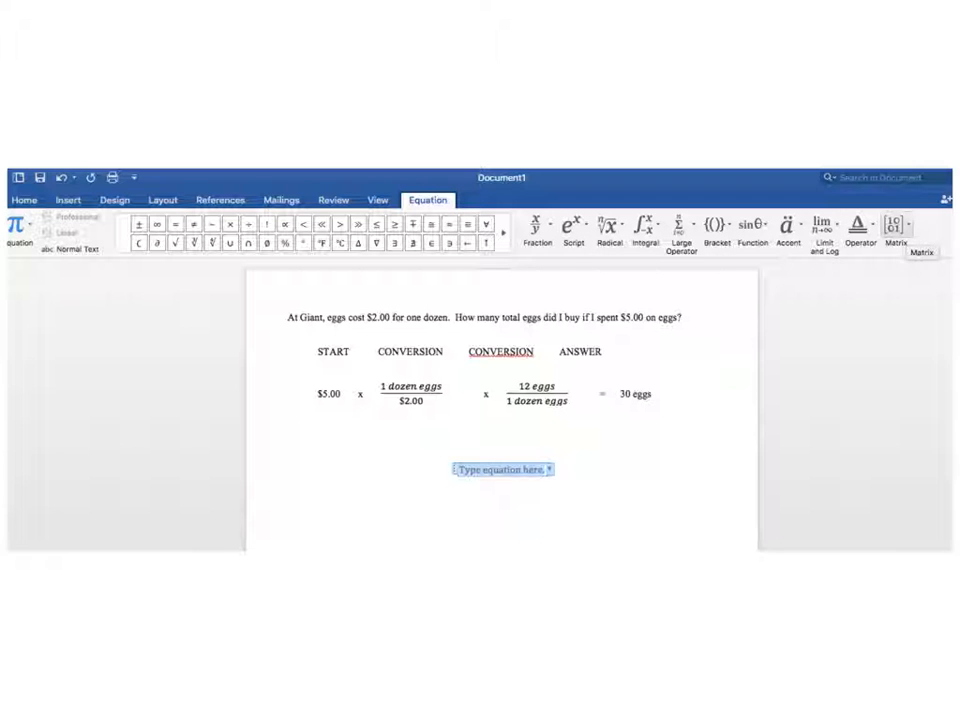
Step: Insert a 2x1 empty matrix into the blank equation below the solved egg problem and select its upper placeholder
click(893, 228)
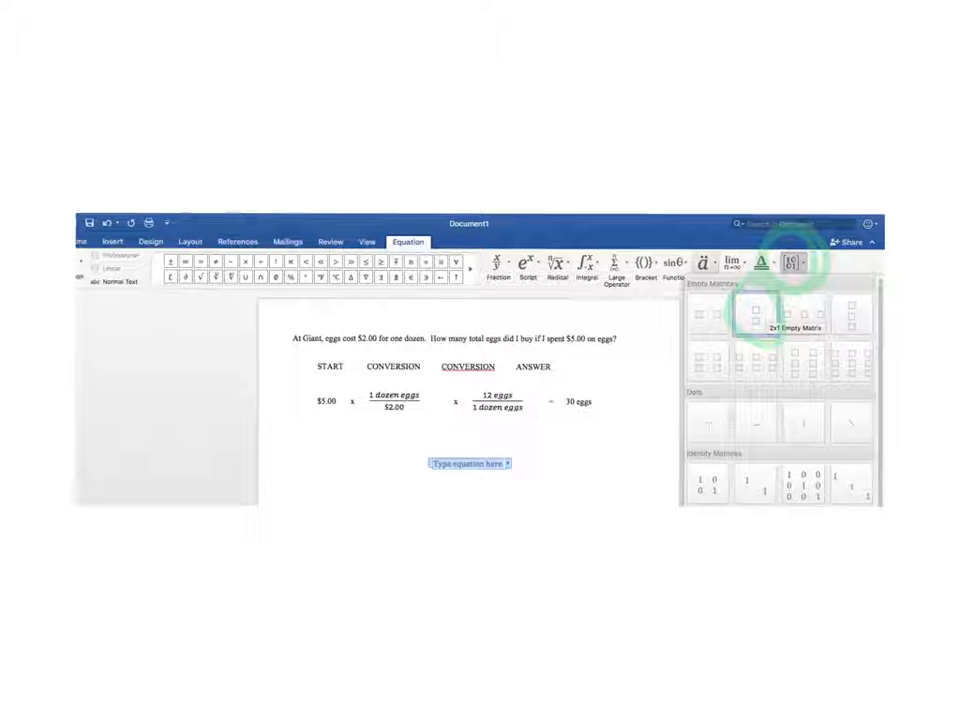
click(757, 315)
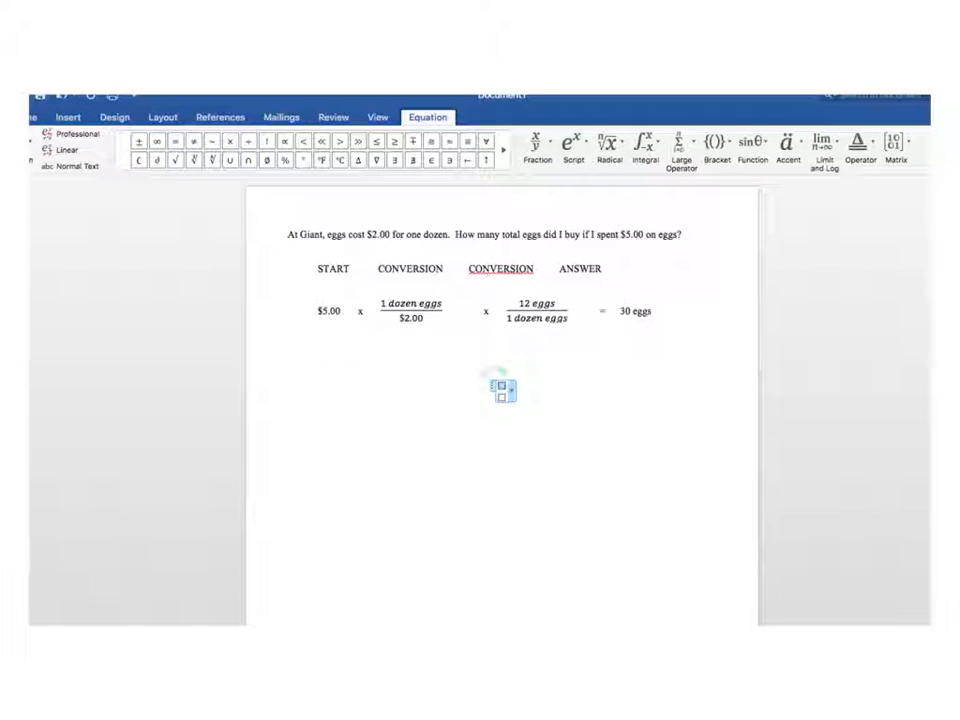
click(502, 385)
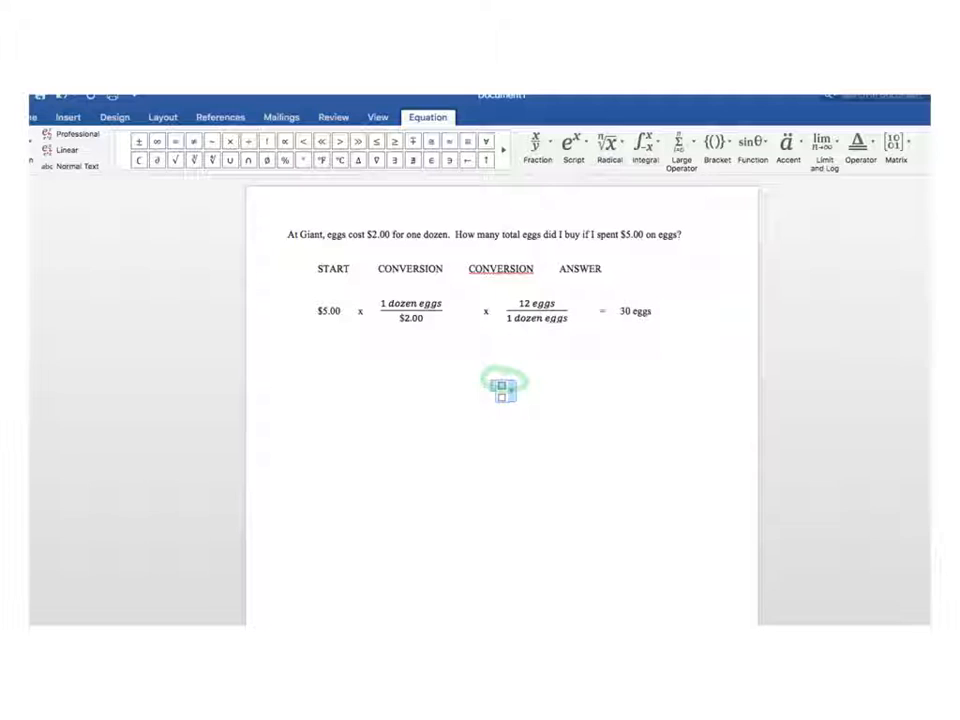